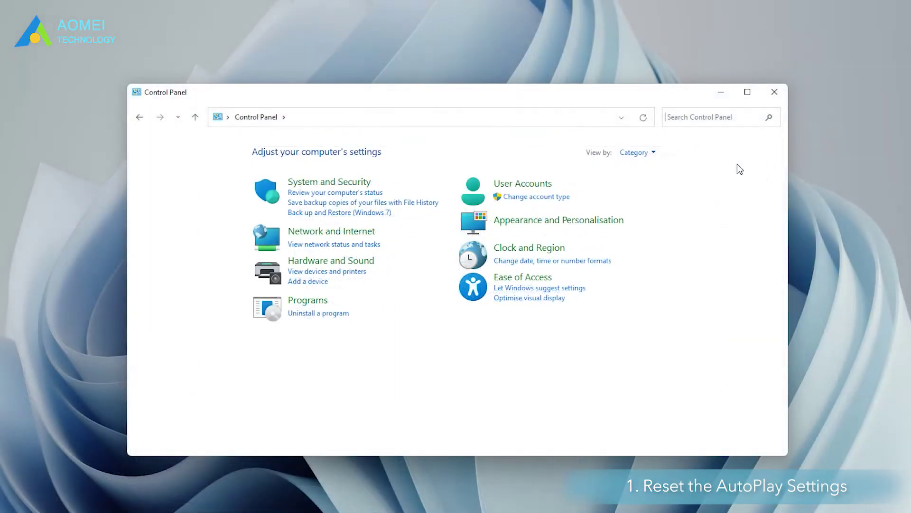
Switch Control Panel to Large icons view and open the AutoPlay page.
{"action": "left_click", "coordinate": [613, 183]}
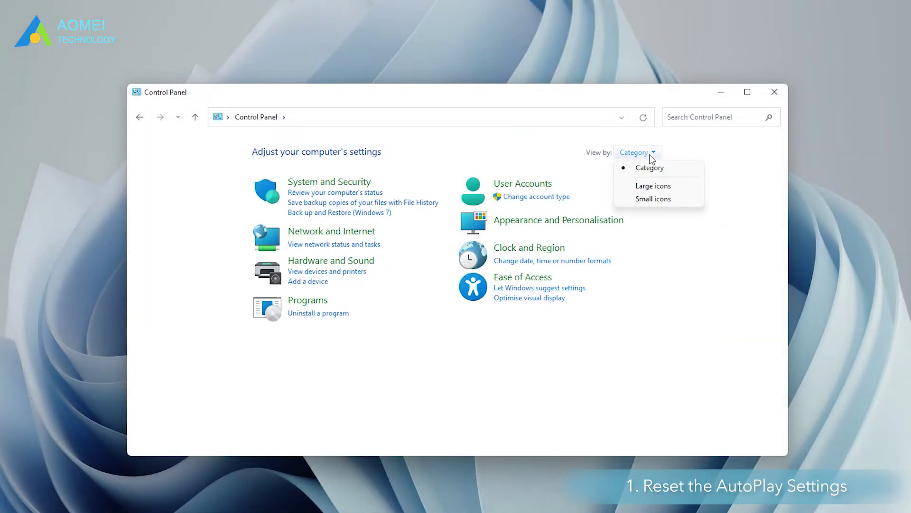
{"action": "left_click", "coordinate": [655, 186]}
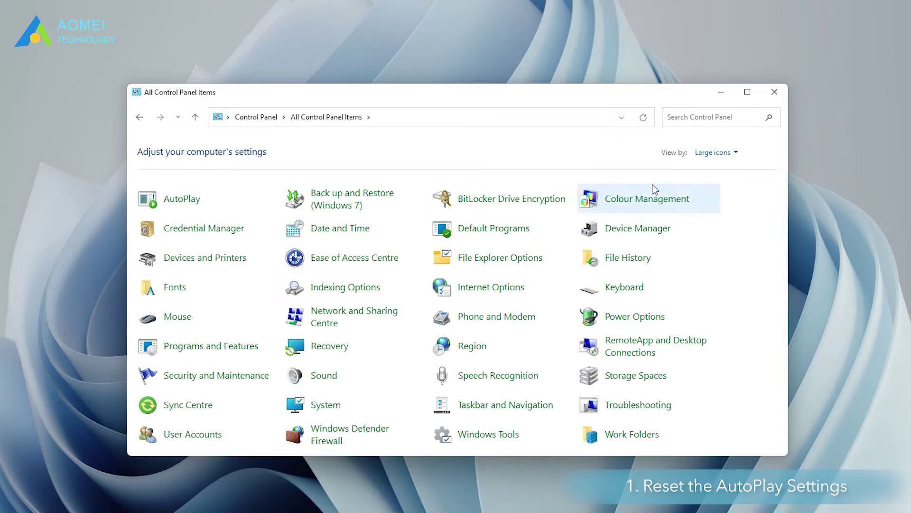
{"action": "left_click", "coordinate": [191, 203]}
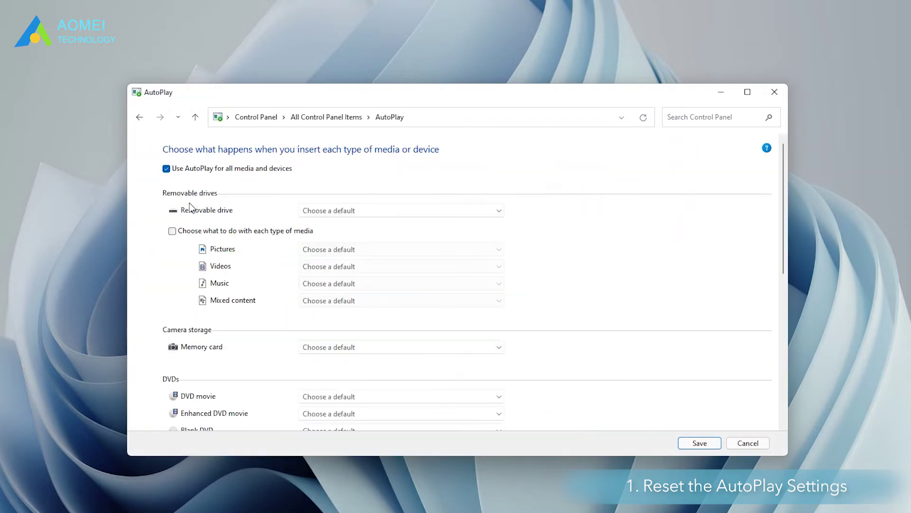
Reset all AutoPlay choices to their defaults and save.
{"action": "left_click_drag", "start_coordinate": [784, 220], "coordinate": [769, 391]}
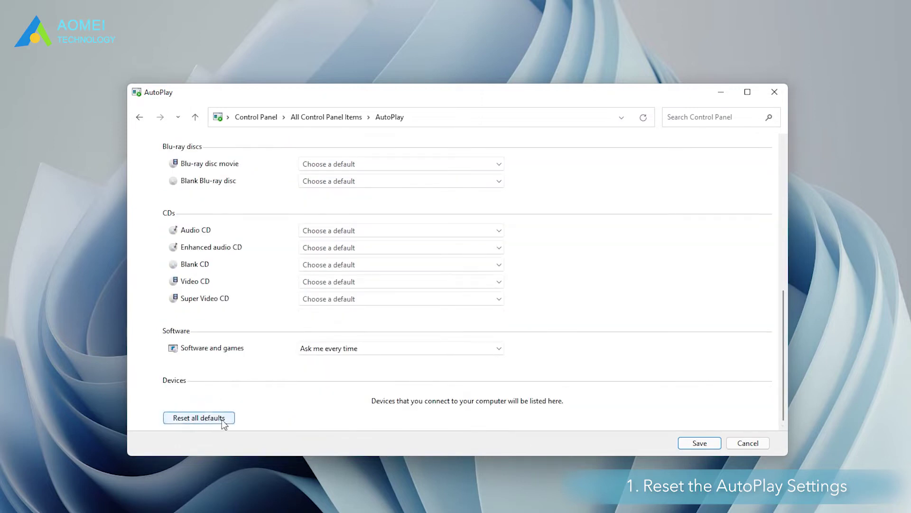
{"action": "left_click", "coordinate": [190, 417]}
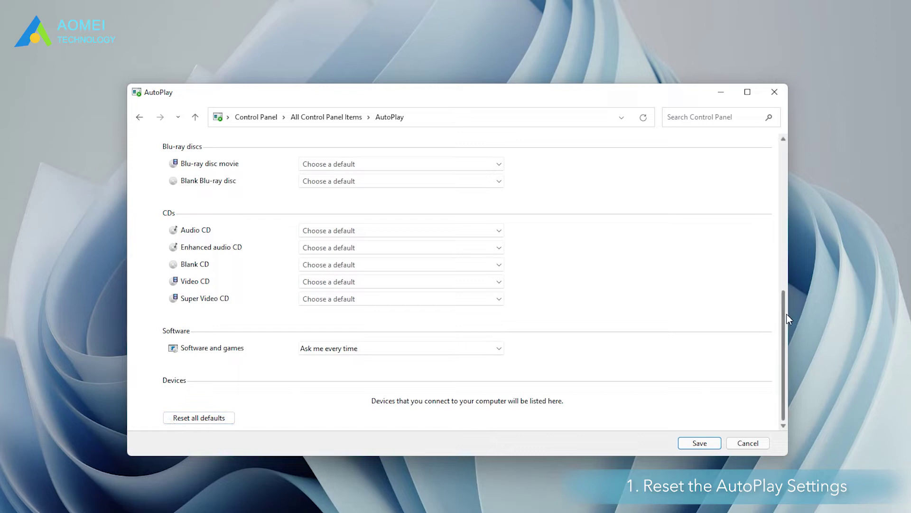
{"action": "left_click_drag", "start_coordinate": [786, 314], "coordinate": [784, 124]}
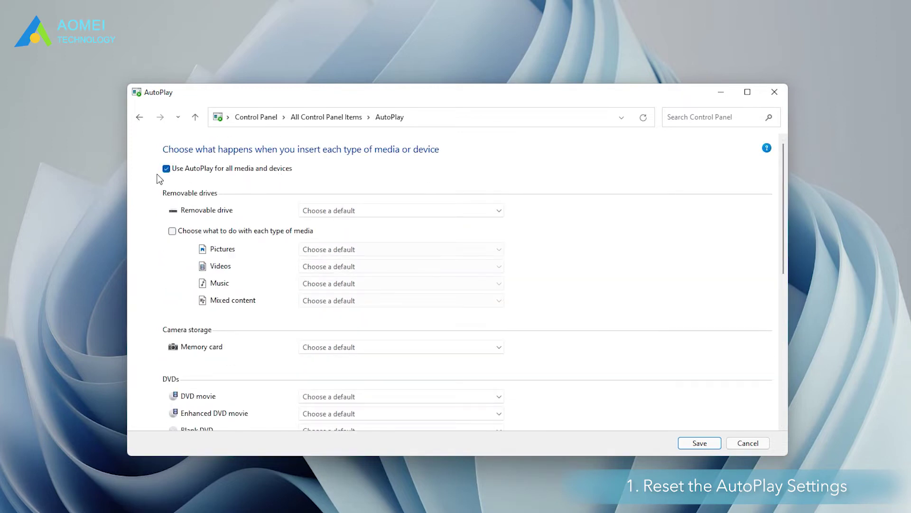
{"action": "left_click_drag", "start_coordinate": [784, 166], "coordinate": [778, 350]}
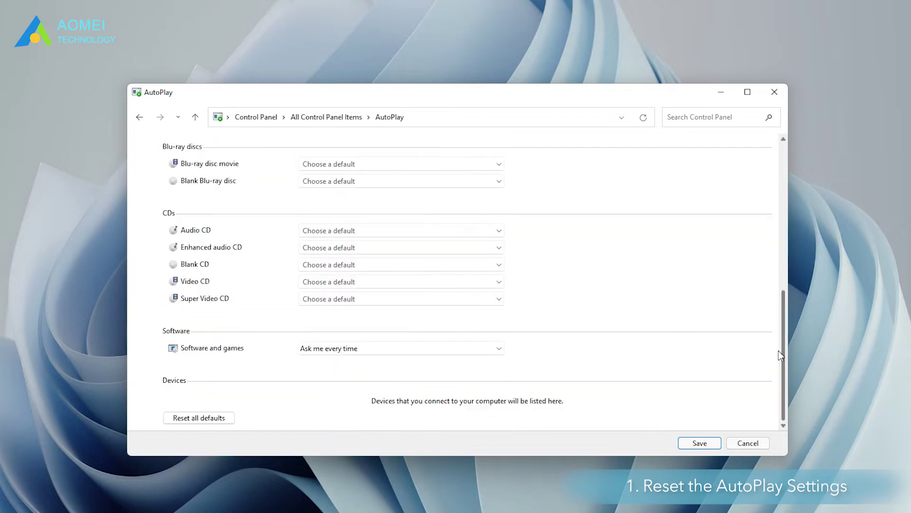
{"action": "left_click", "coordinate": [211, 418]}
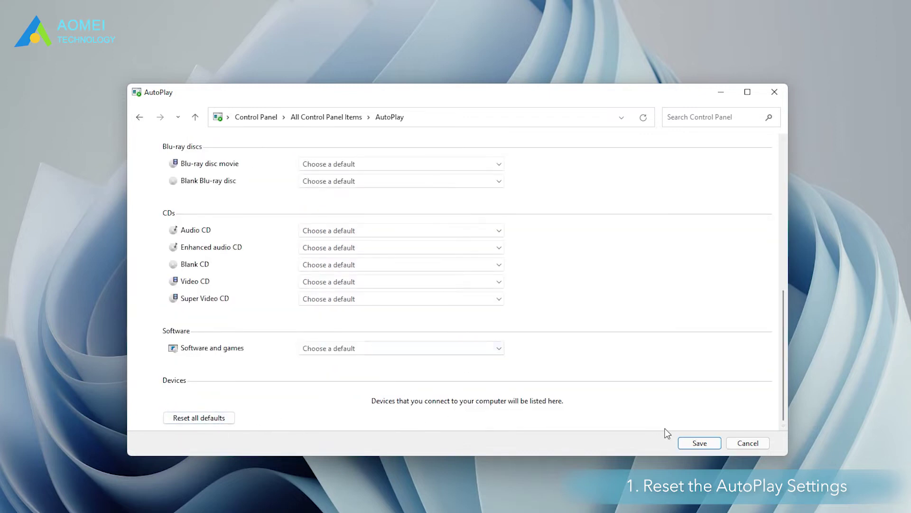
{"action": "left_click", "coordinate": [690, 443]}
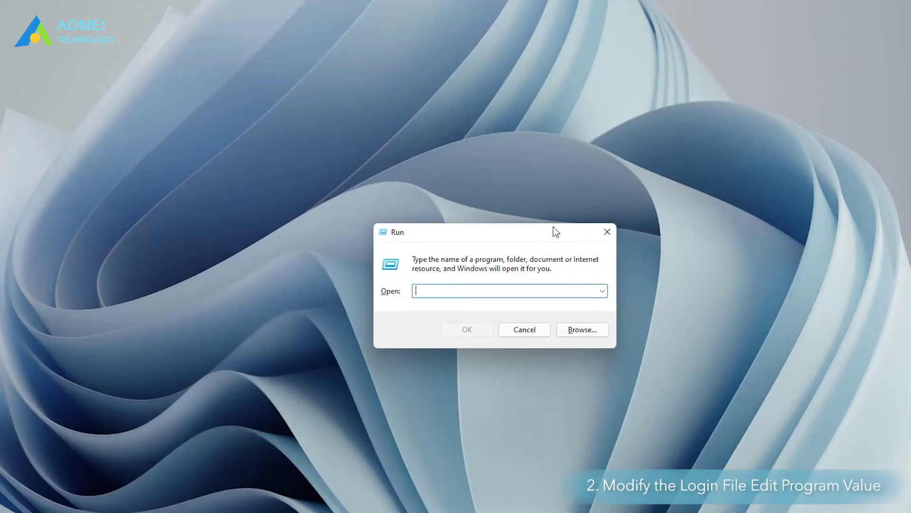
Launch regedit and jump to the HKLM Policies\Explorer key via the address bar.
{"action": "left_click_drag", "start_coordinate": [555, 232], "coordinate": [478, 238]}
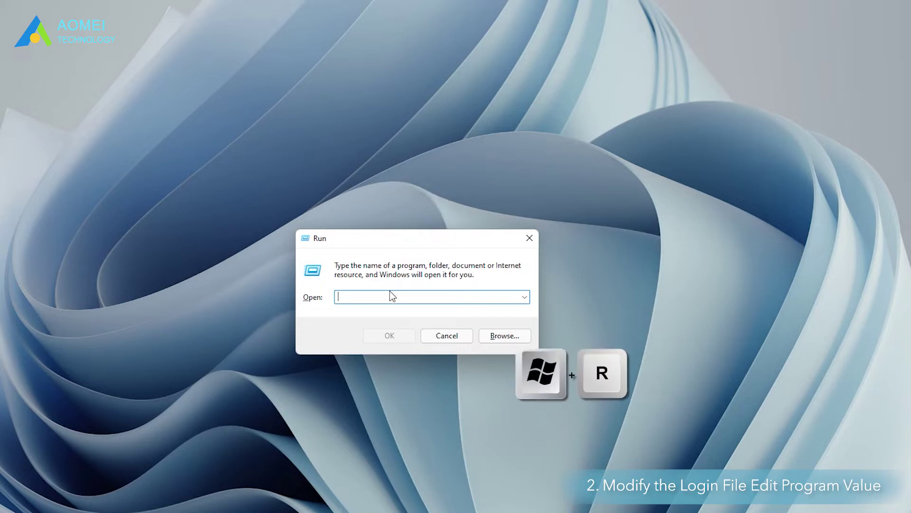
{"action": "type", "text": "regedit"}
{"action": "left_click", "coordinate": [390, 335]}
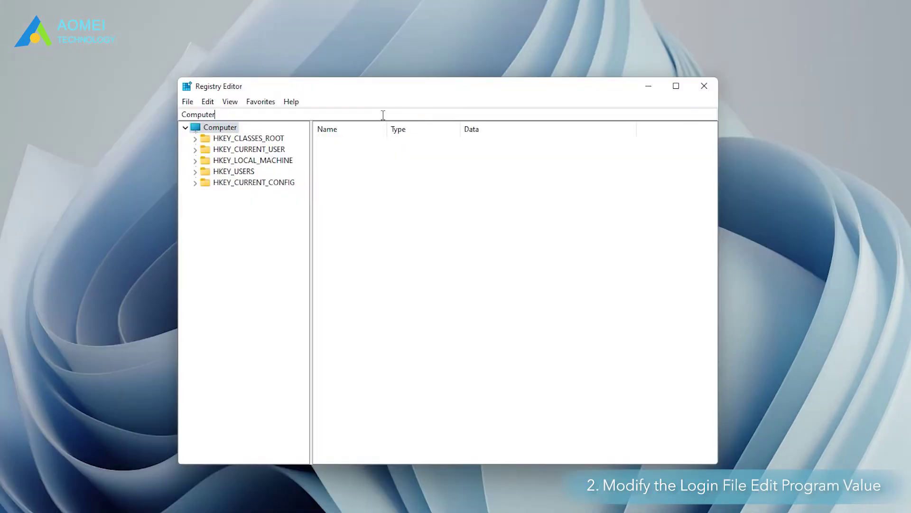
{"action": "left_click", "coordinate": [383, 116]}
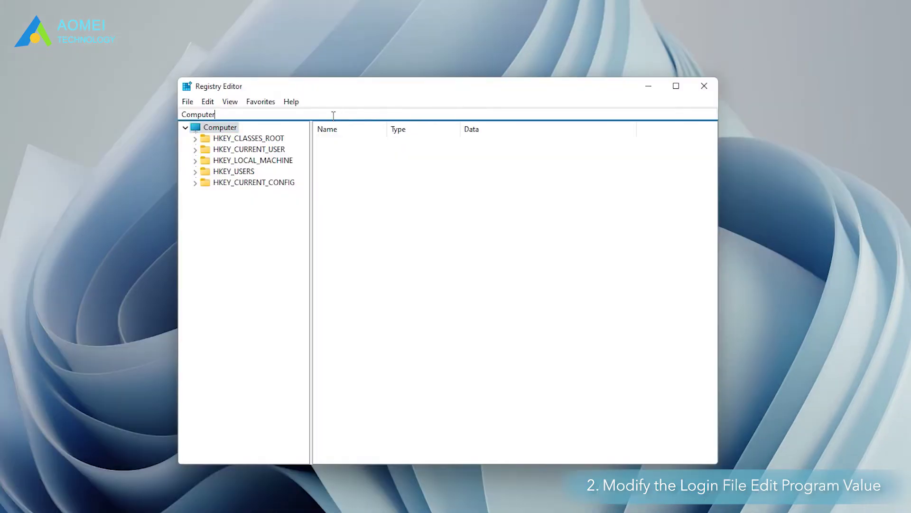
{"action": "key", "text": "ctrl+a"}
{"action": "type", "text": "Computer\\HKEY_LOCAL_MACHINE\\Software\\Microsoft\\Windows\\CurrentVersion\\Policies\\Explorer"}
{"action": "key", "text": "Return"}
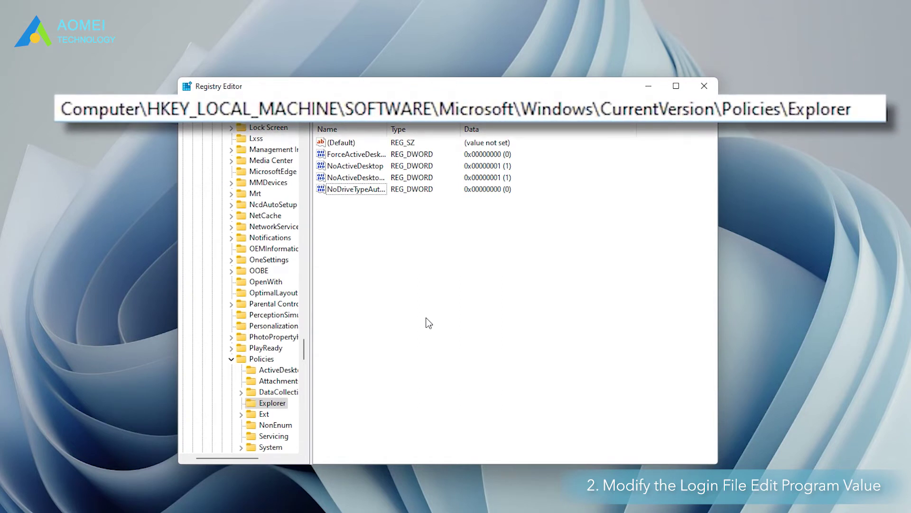
Set NoDriveTypeAutoRun to hexadecimal 91.
{"action": "double_click", "coordinate": [377, 193]}
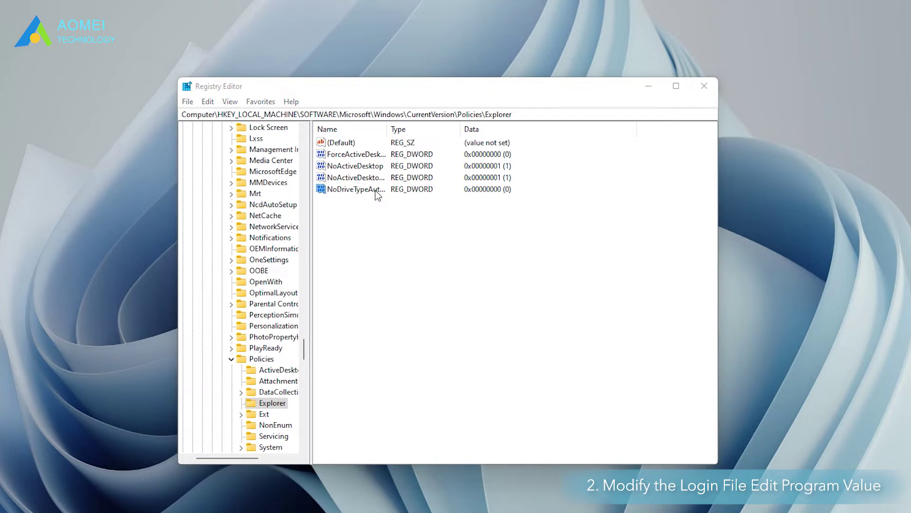
{"action": "type", "text": "91"}
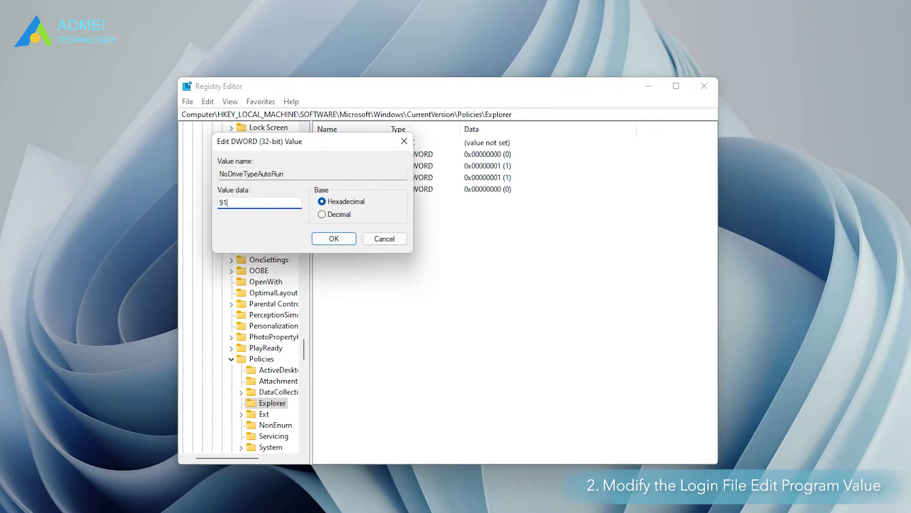
{"action": "left_click", "coordinate": [344, 237]}
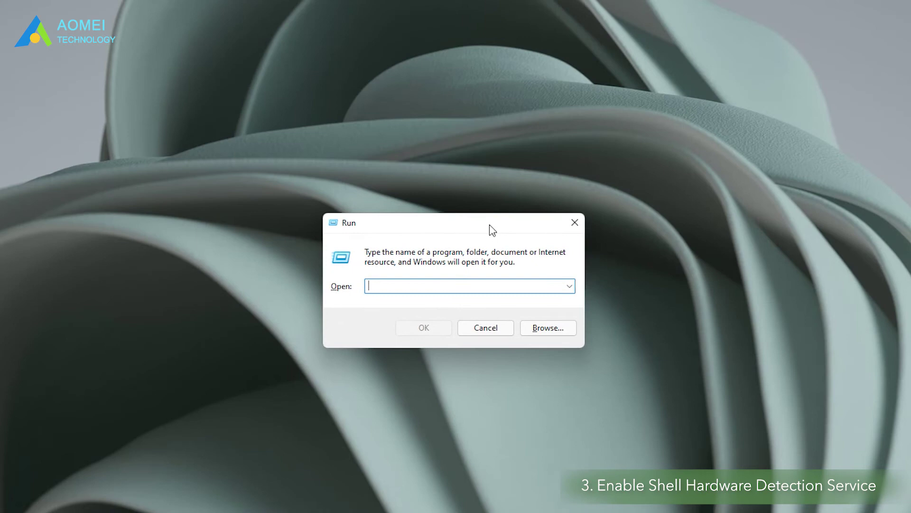
Launch services.msc and open the Shell Hardware Detection service's properties.
{"action": "type", "text": "services.msc"}
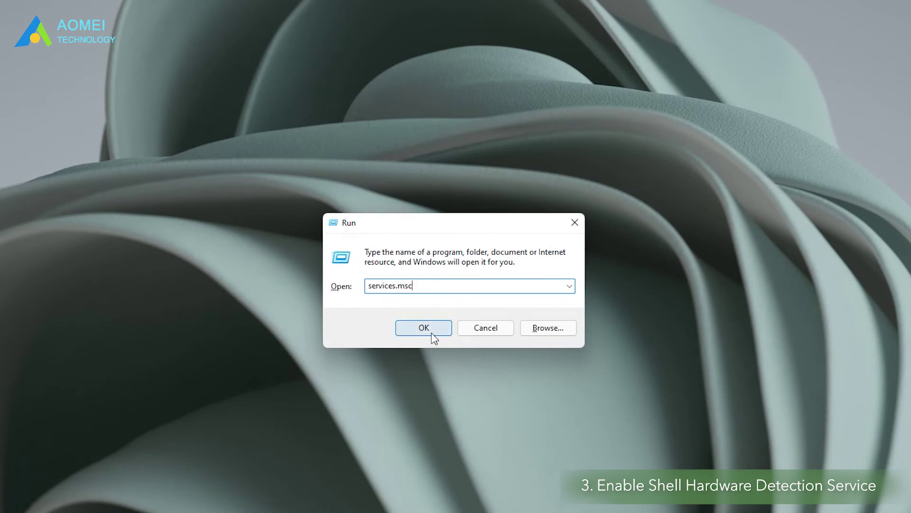
{"action": "left_click", "coordinate": [433, 334]}
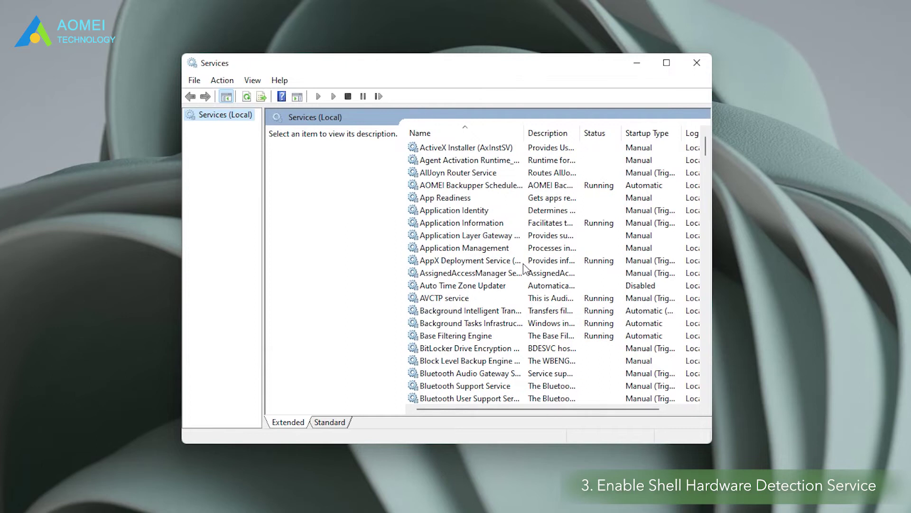
{"action": "scroll", "coordinate": [524, 268], "scroll_direction": "down", "scroll_amount": 13}
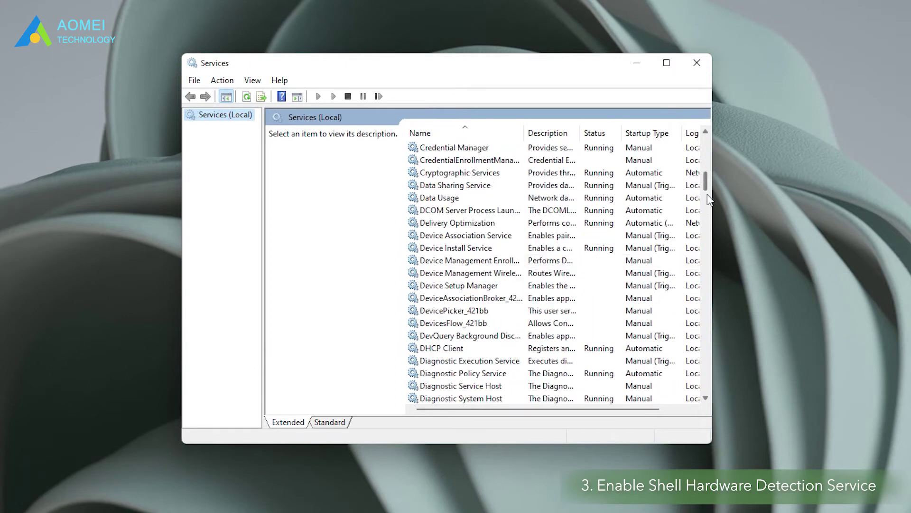
{"action": "left_click_drag", "start_coordinate": [707, 196], "coordinate": [704, 300]}
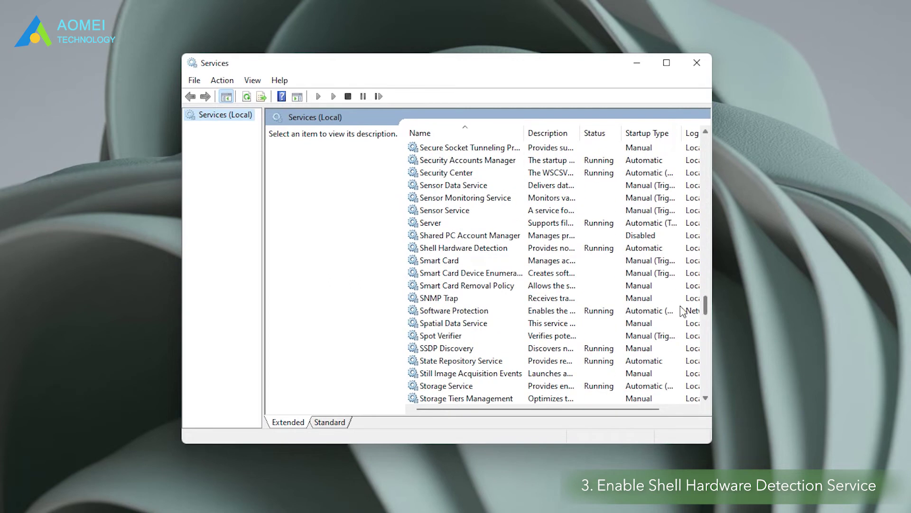
{"action": "double_click", "coordinate": [455, 252]}
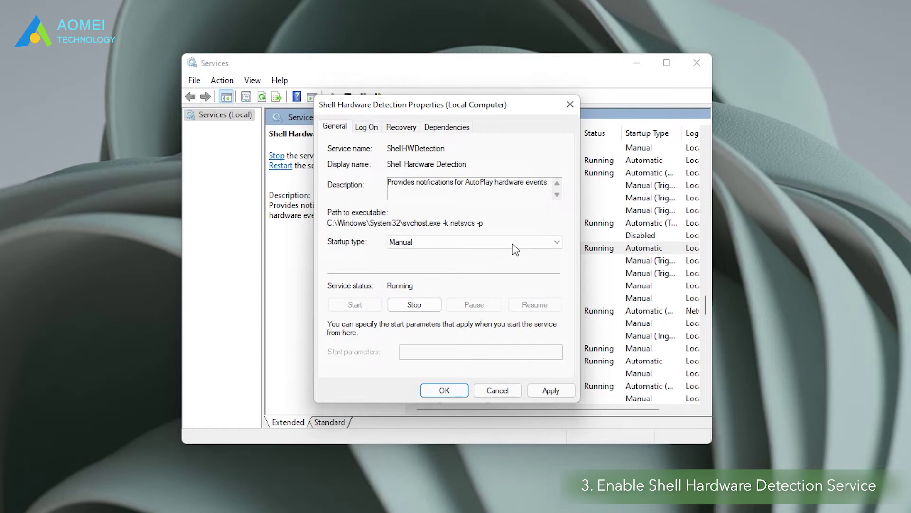
Set Shell Hardware Detection's startup type to Automatic and start the service.
{"action": "left_click", "coordinate": [512, 246]}
{"action": "left_click", "coordinate": [477, 262]}
{"action": "left_click", "coordinate": [444, 390]}
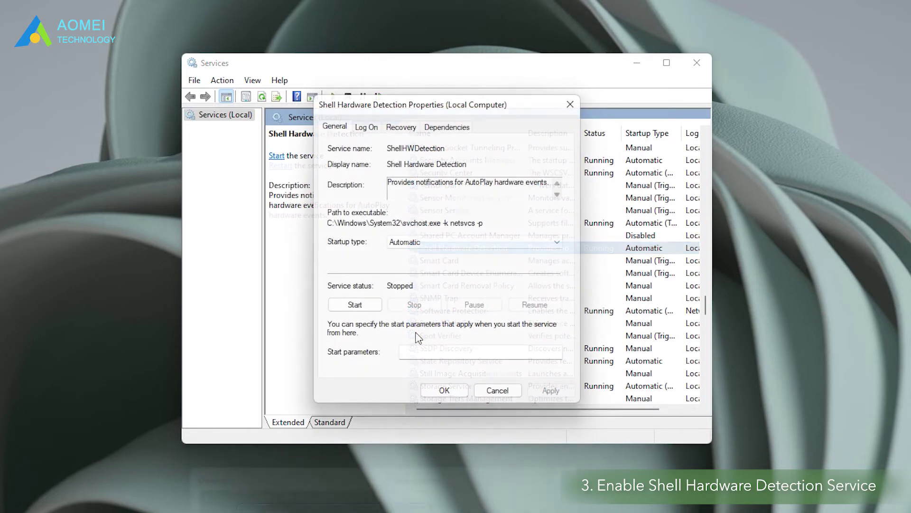
{"action": "left_click", "coordinate": [362, 309]}
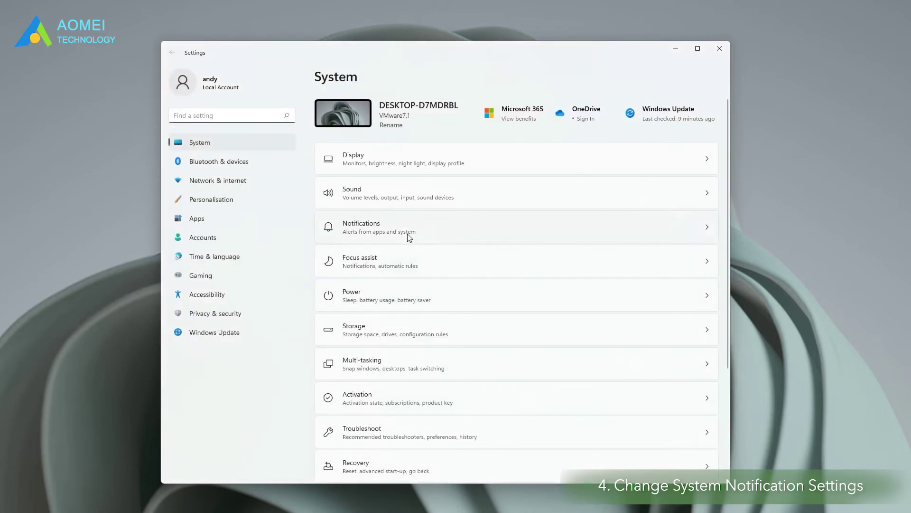
In System > Notifications, switch Notifications on and enable the AutoPlay app toggle.
{"action": "left_click", "coordinate": [409, 237]}
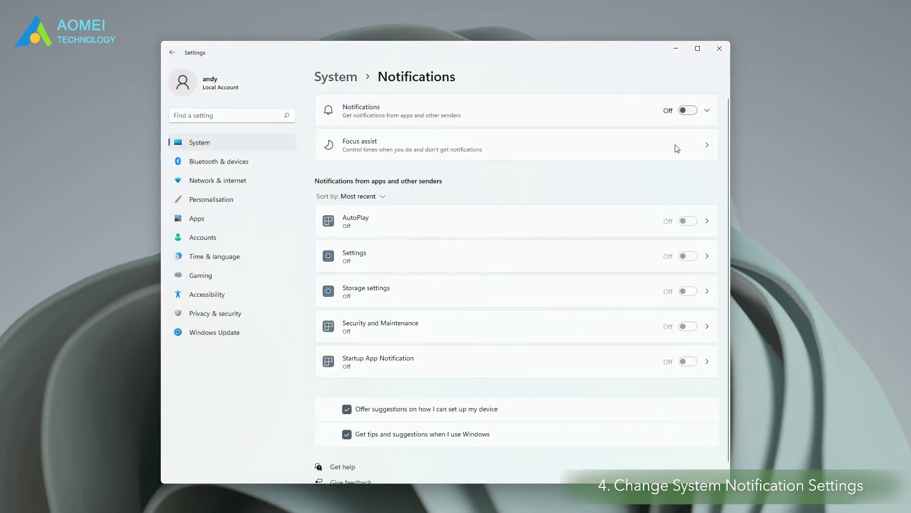
{"action": "left_click", "coordinate": [687, 111]}
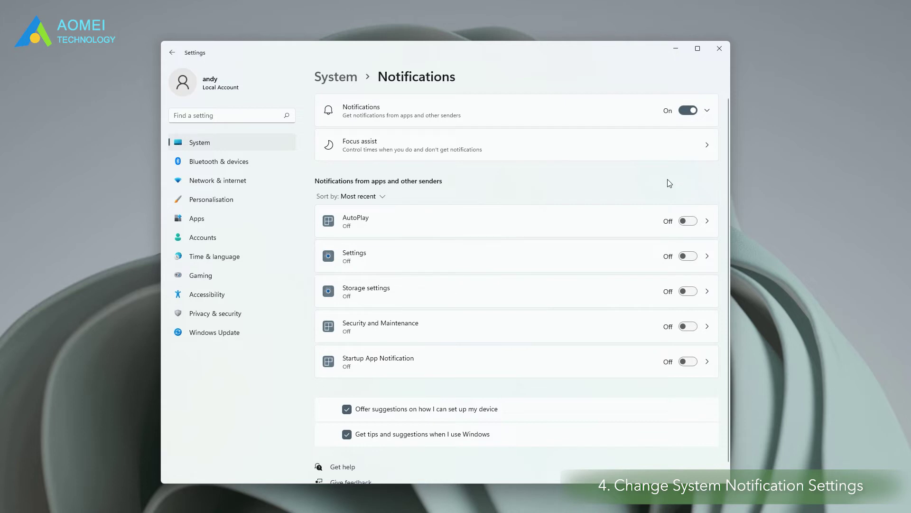
{"action": "left_click", "coordinate": [688, 222]}
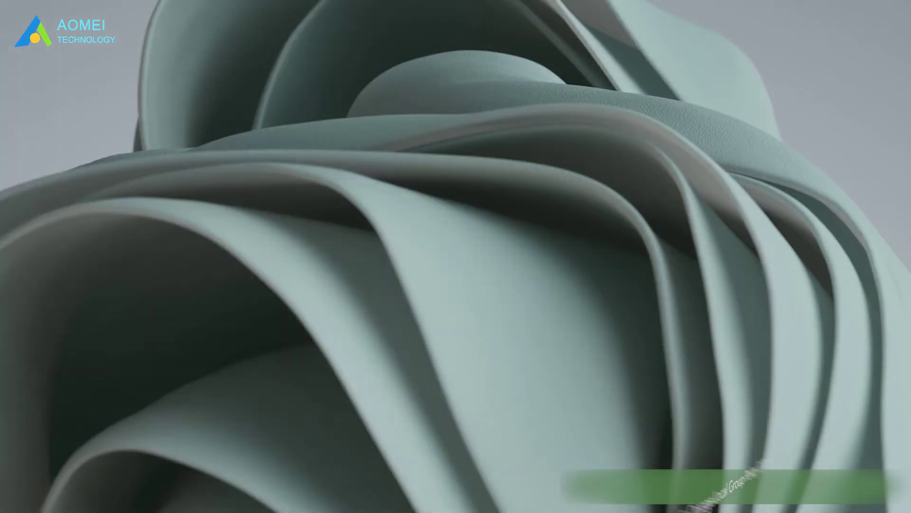
Launch gpedit.msc and navigate to Administrative Templates > Windows Components > AutoPlay Policies.
{"action": "key", "text": "super+r"}
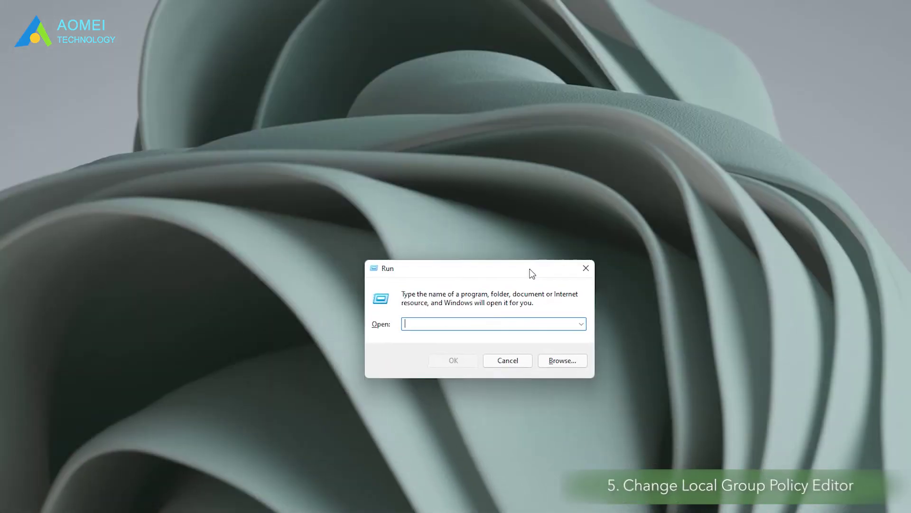
{"action": "type", "text": "gpedit.msc"}
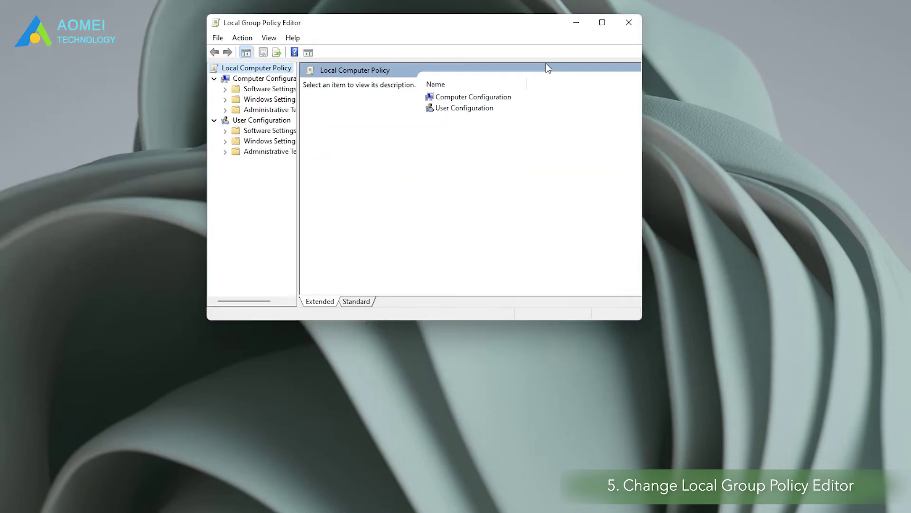
{"action": "mouse_move", "coordinate": [479, 23]}
{"action": "left_mouse_down"}
{"action": "mouse_move", "coordinate": [491, 101]}
{"action": "mouse_move", "coordinate": [481, 114]}
{"action": "left_mouse_up"}
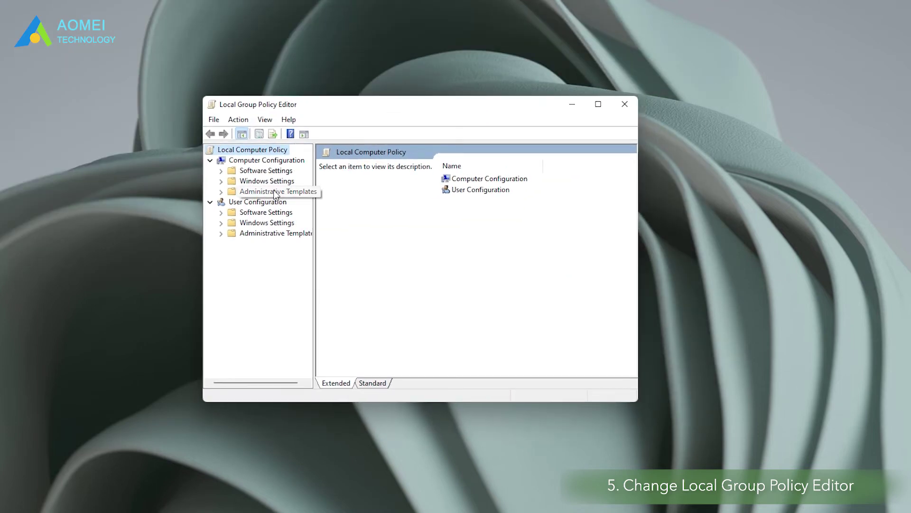
{"action": "double_click", "coordinate": [275, 192]}
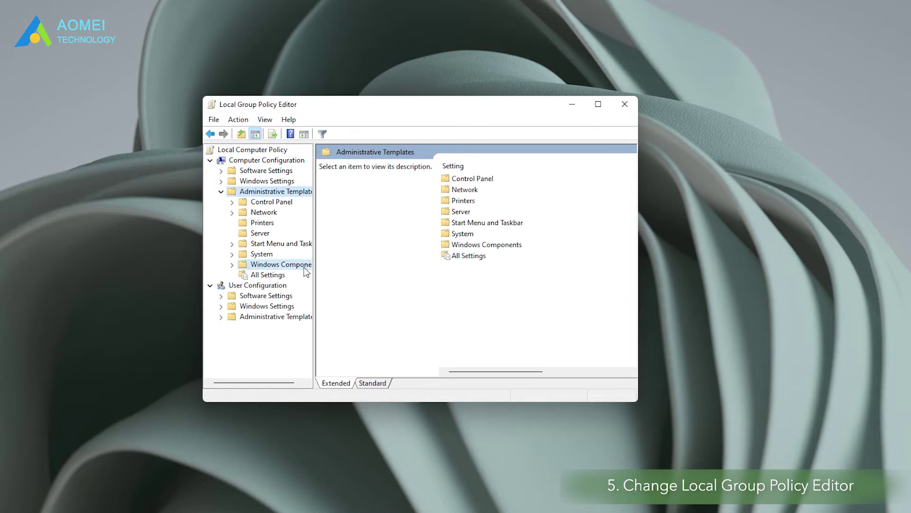
{"action": "double_click", "coordinate": [303, 267]}
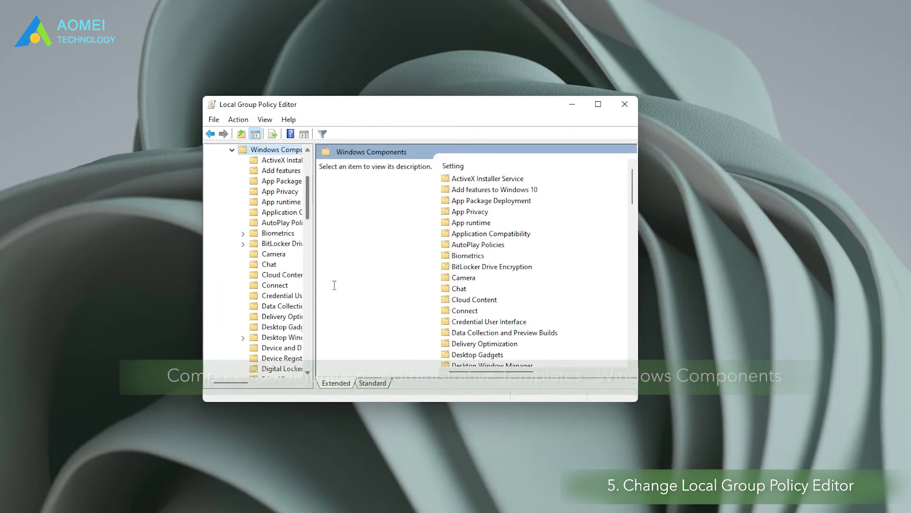
{"action": "double_click", "coordinate": [486, 247]}
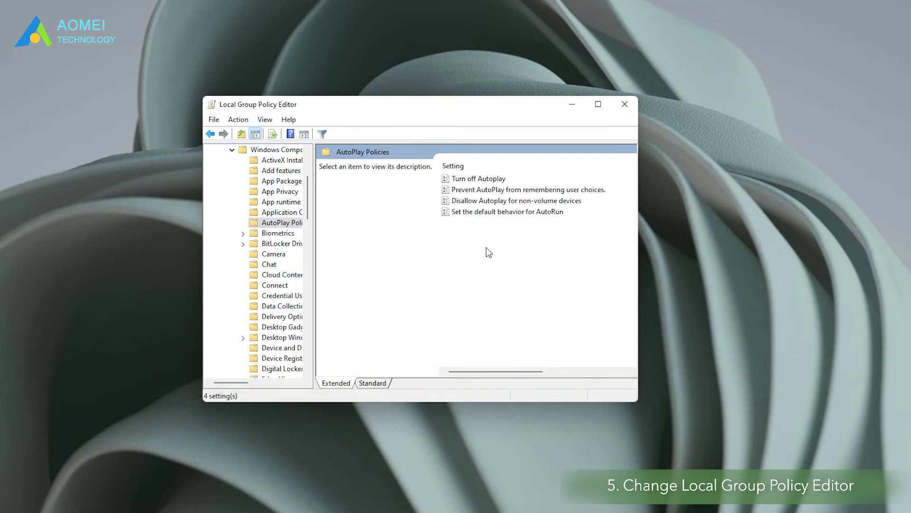
Set the Turn off Autoplay policy to Disabled.
{"action": "left_click", "coordinate": [480, 179]}
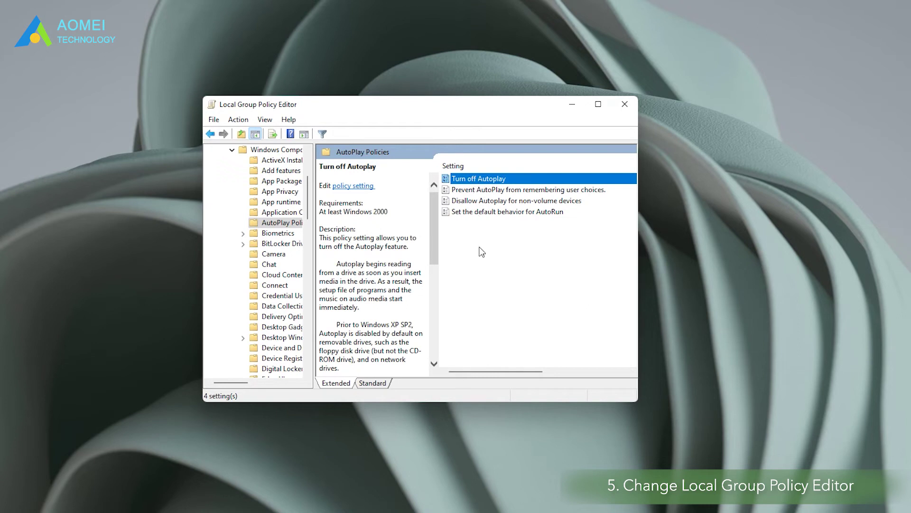
{"action": "key", "text": "Return"}
{"action": "left_click", "coordinate": [252, 143]}
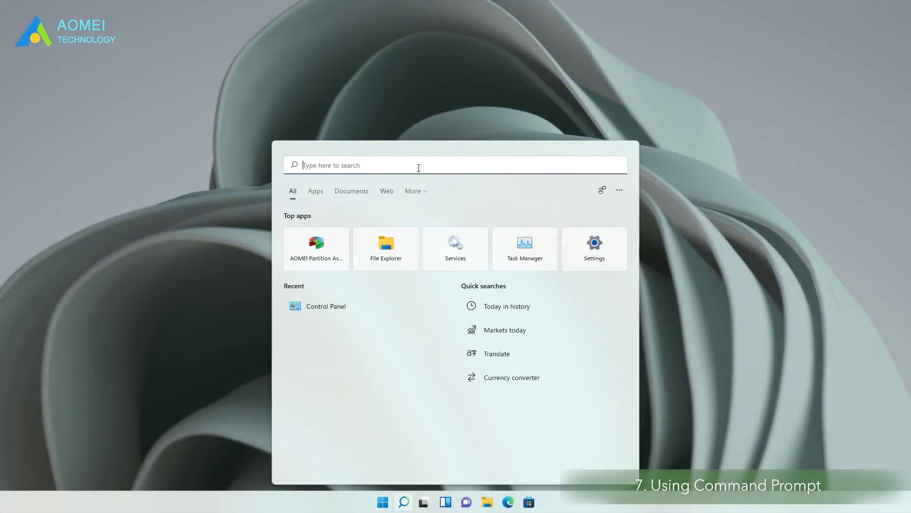
Run 'net start shellhwdetection' in a Command Prompt opened as administrator.
{"action": "type", "text": "cmd"}
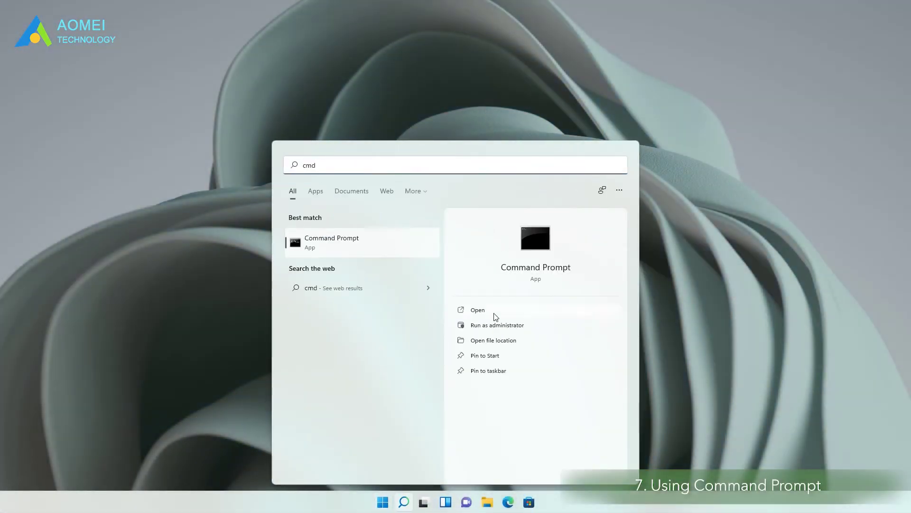
{"action": "left_click", "coordinate": [494, 326]}
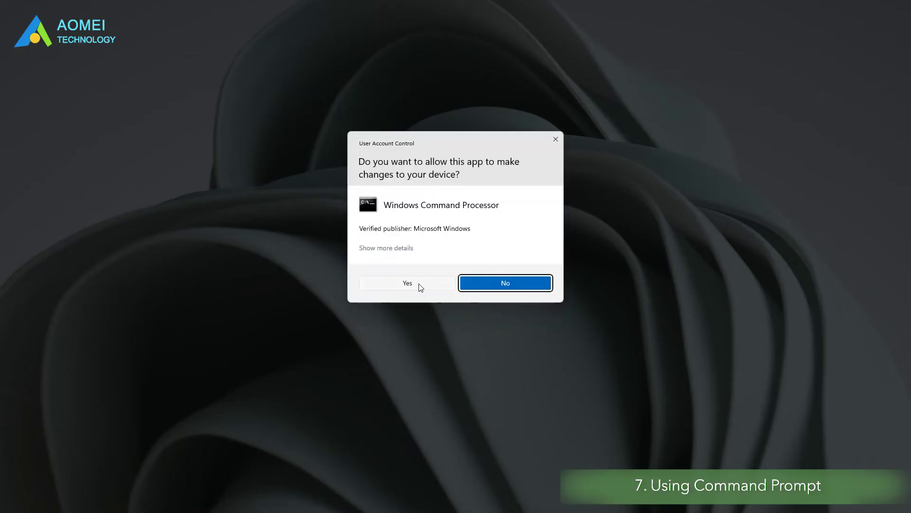
{"action": "left_click", "coordinate": [407, 283]}
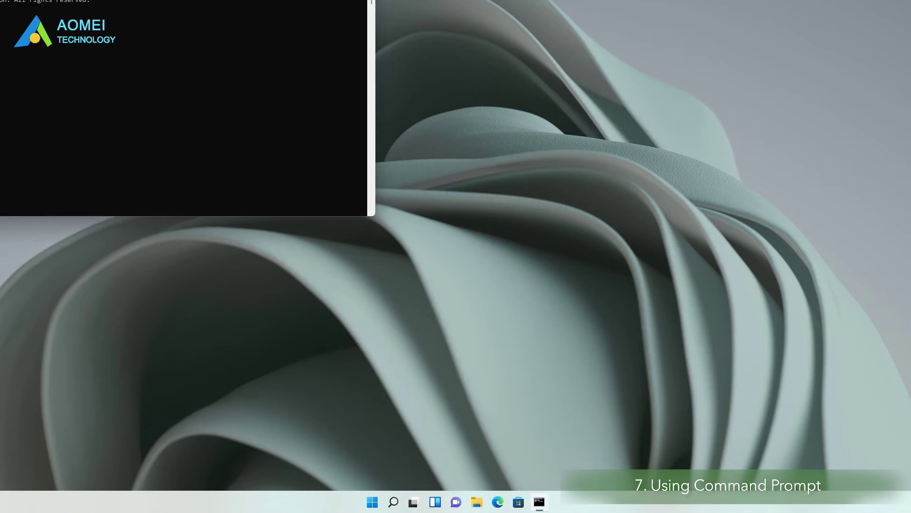
{"action": "left_click_drag", "start_coordinate": [240, 5], "coordinate": [612, 180]}
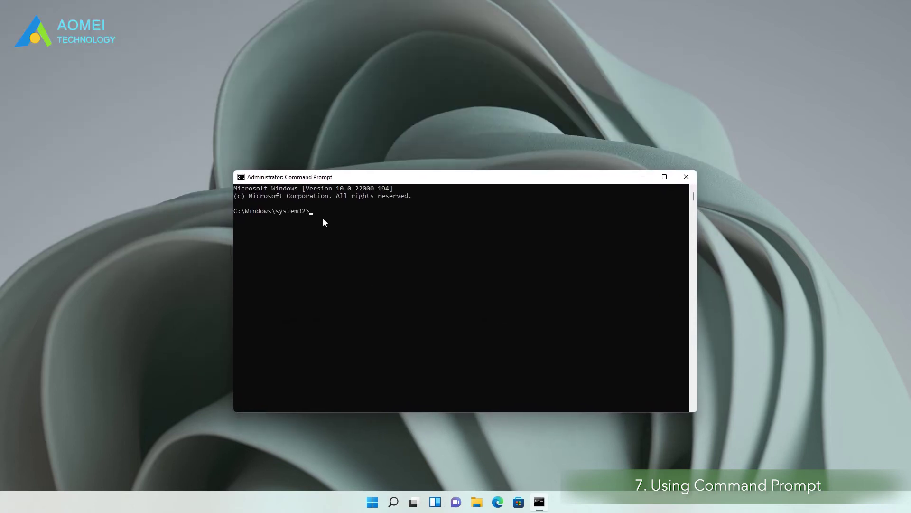
{"action": "type", "text": "net start shellhwdetection"}
{"action": "key", "text": "Return"}
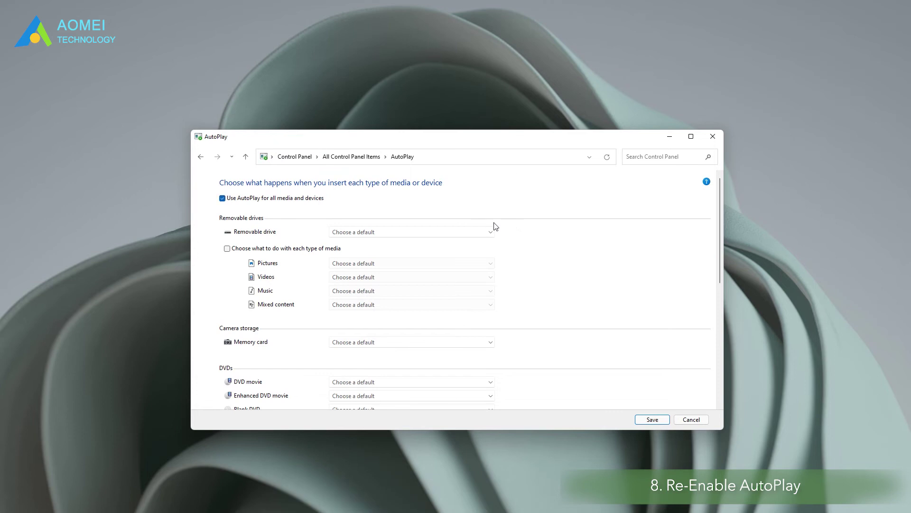
Uncheck Use AutoPlay for all media and devices and save, then recheck it and save.
{"action": "left_click", "coordinate": [266, 198]}
{"action": "left_click", "coordinate": [653, 420]}
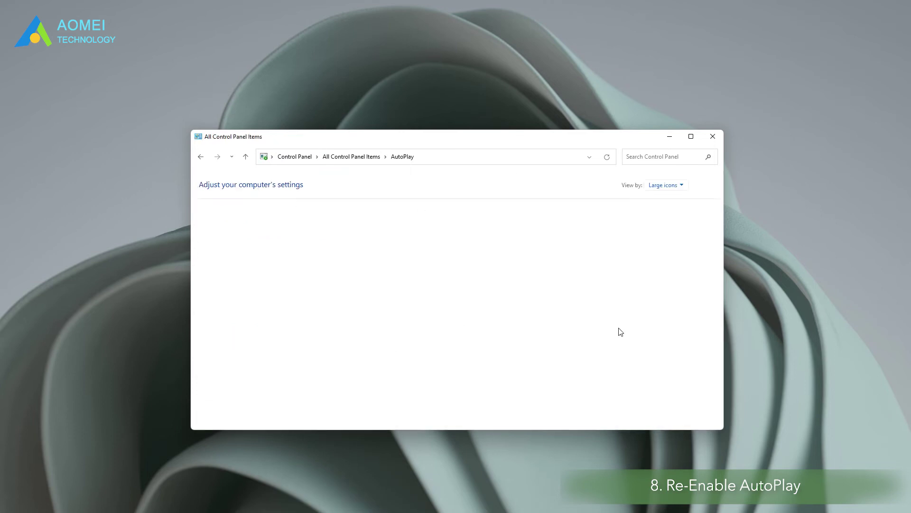
{"action": "left_click", "coordinate": [242, 227]}
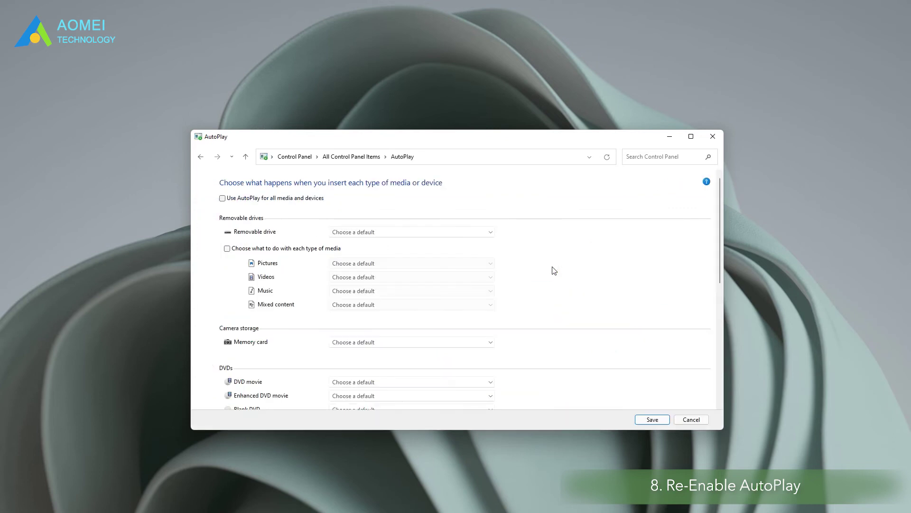
{"action": "left_click", "coordinate": [278, 200]}
{"action": "left_click", "coordinate": [653, 420]}
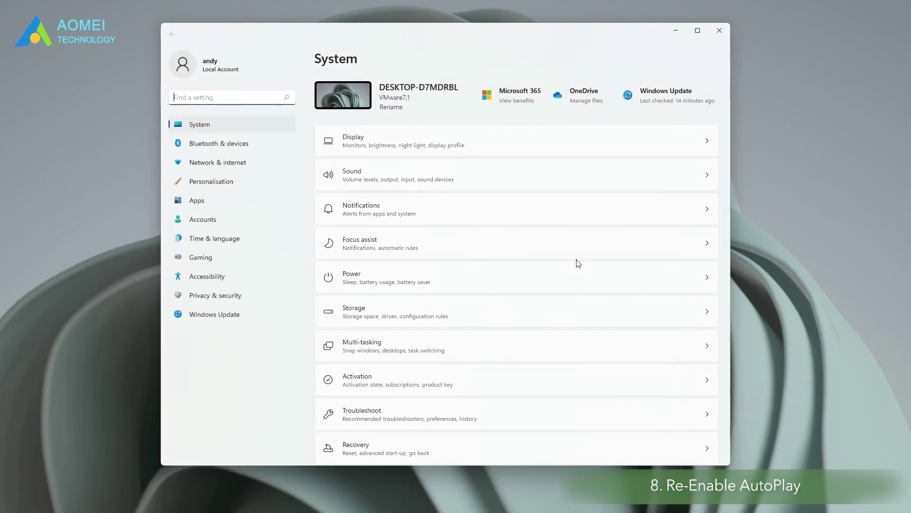
Under Bluetooth & devices > AutoPlay, toggle Use AutoPlay for all media and devices off, then on.
{"action": "left_click", "coordinate": [256, 146]}
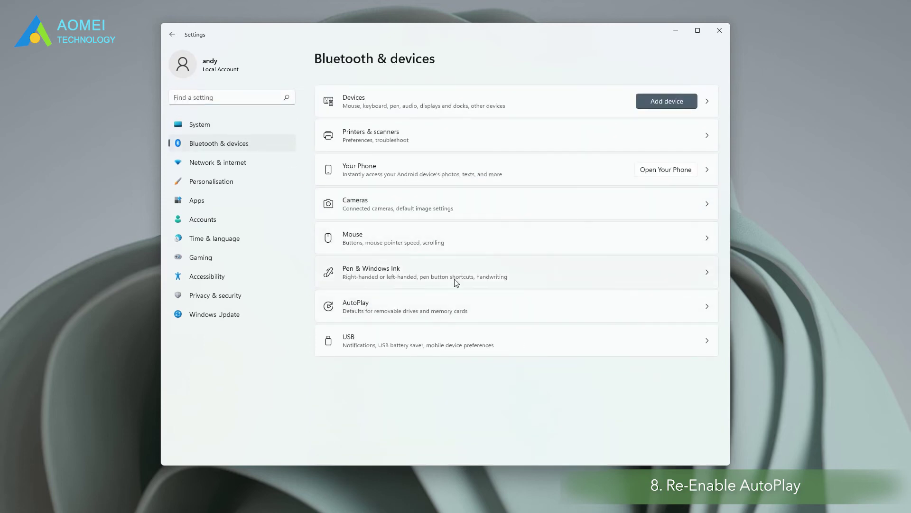
{"action": "left_click", "coordinate": [437, 310]}
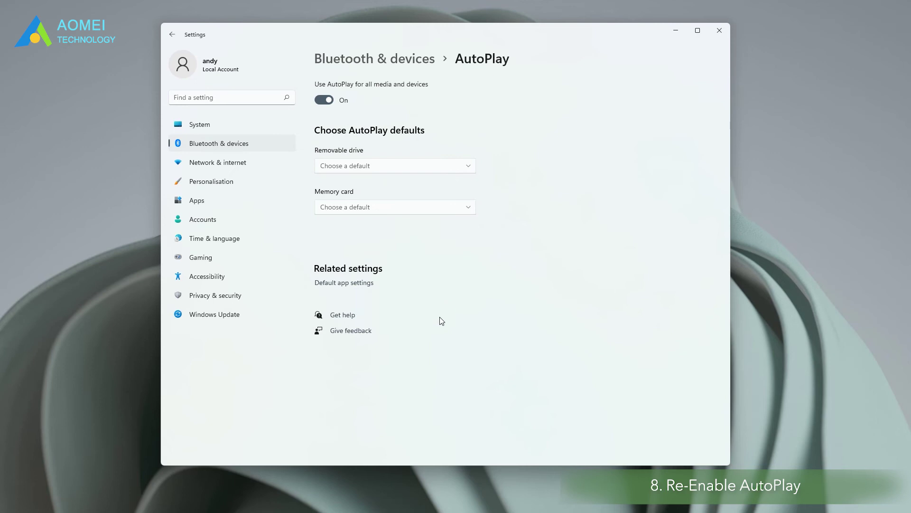
{"action": "left_click", "coordinate": [325, 100]}
{"action": "left_click", "coordinate": [323, 99]}
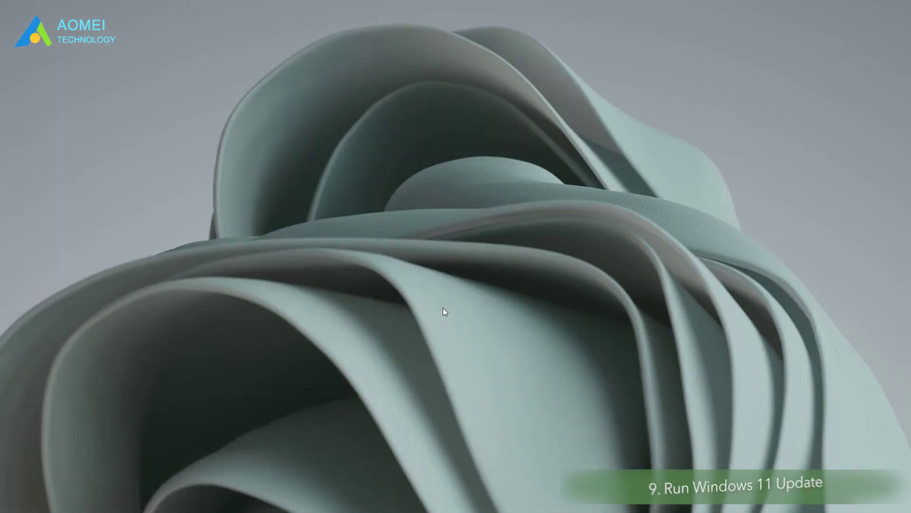
Open a fresh Settings window with Win+I and scroll its System page.
{"action": "key", "text": "super+i"}
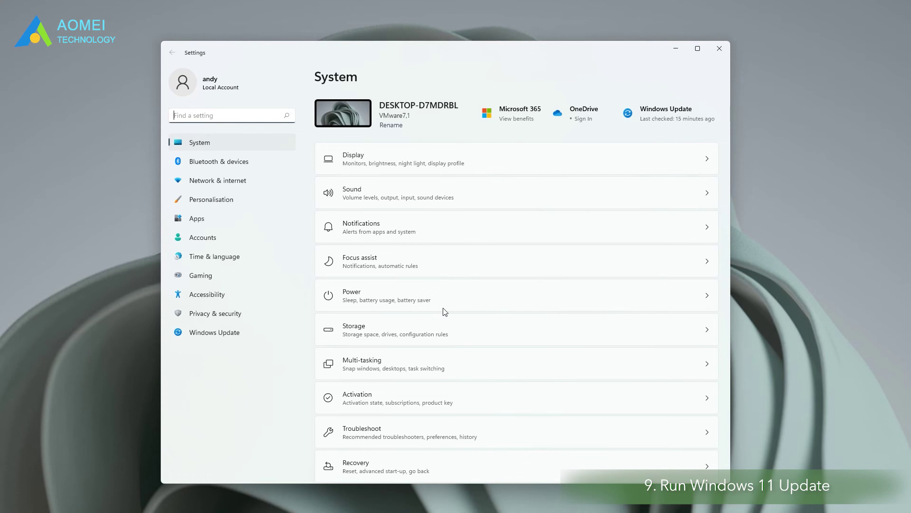
{"action": "scroll", "coordinate": [445, 310], "scroll_direction": "down", "scroll_amount": 4}
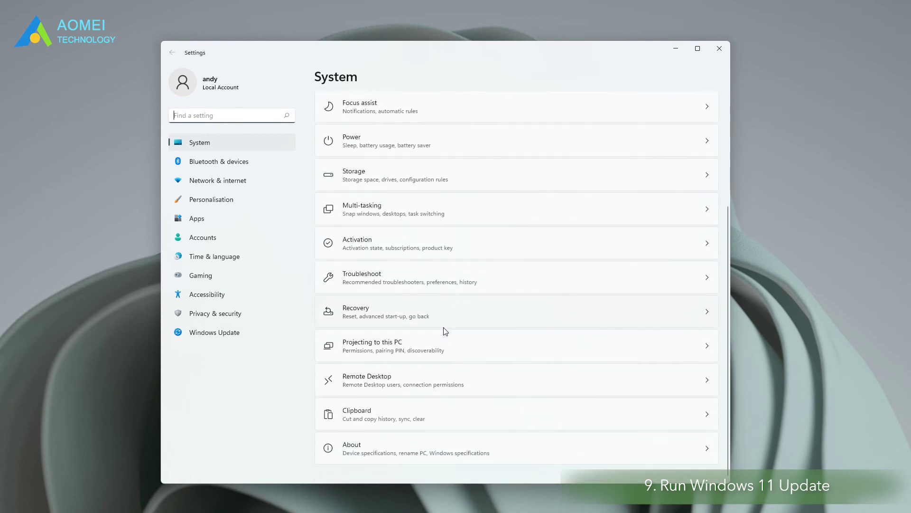
{"action": "scroll", "coordinate": [436, 372], "scroll_direction": "up", "scroll_amount": 5}
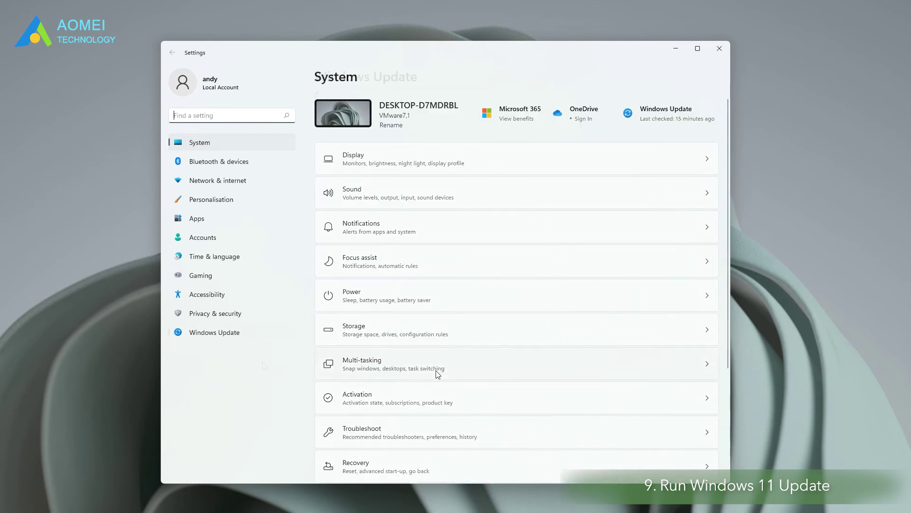